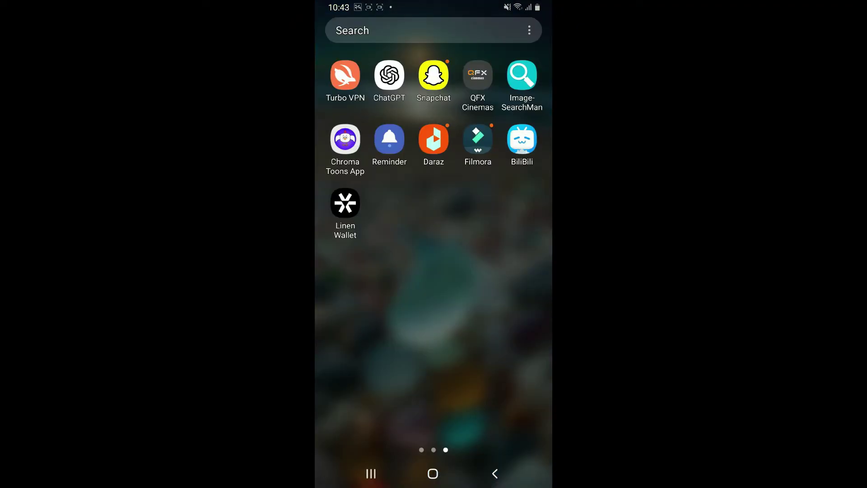
Launch Filmora and start a new project
{"action": "left_click", "coordinate": [478, 139]}
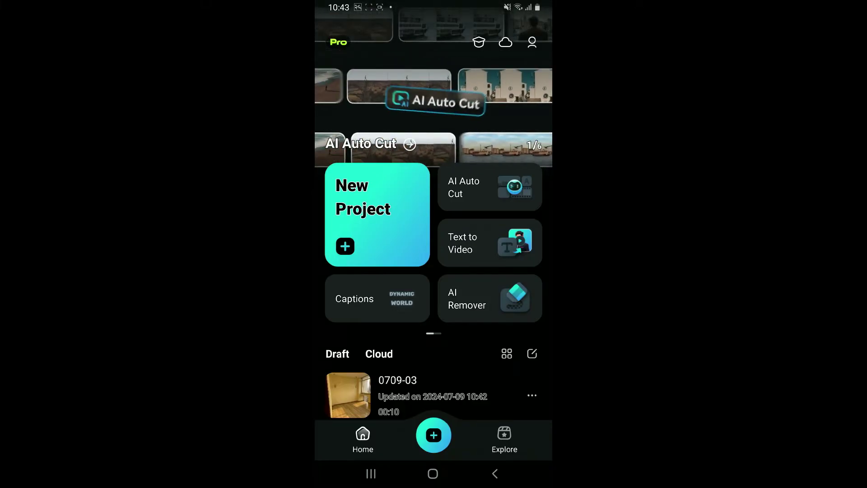
{"action": "left_click", "coordinate": [376, 215]}
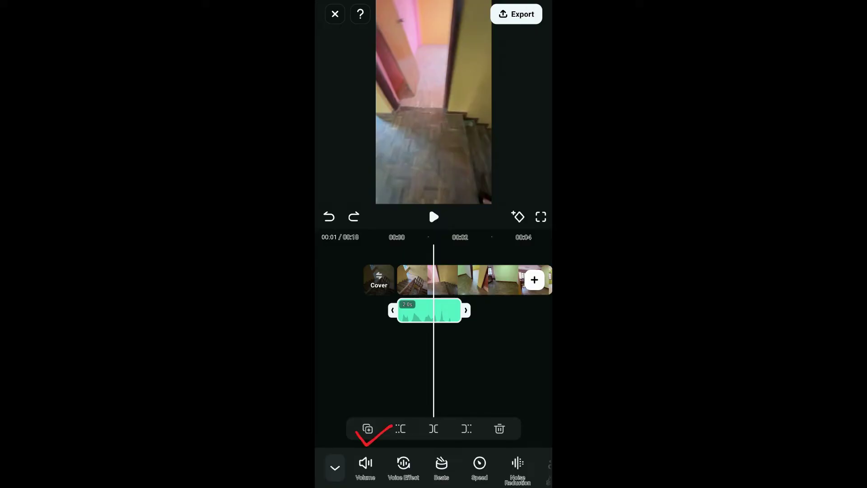
Duplicate the audio clip and line the copy up after the others on the first audio row
{"action": "left_click", "coordinate": [368, 429]}
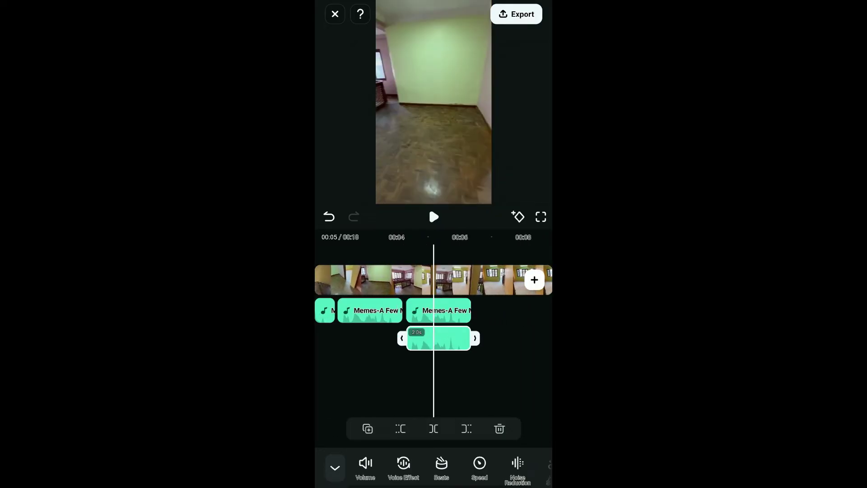
{"action": "left_click_drag", "start_coordinate": [474, 280], "coordinate": [447, 279]}
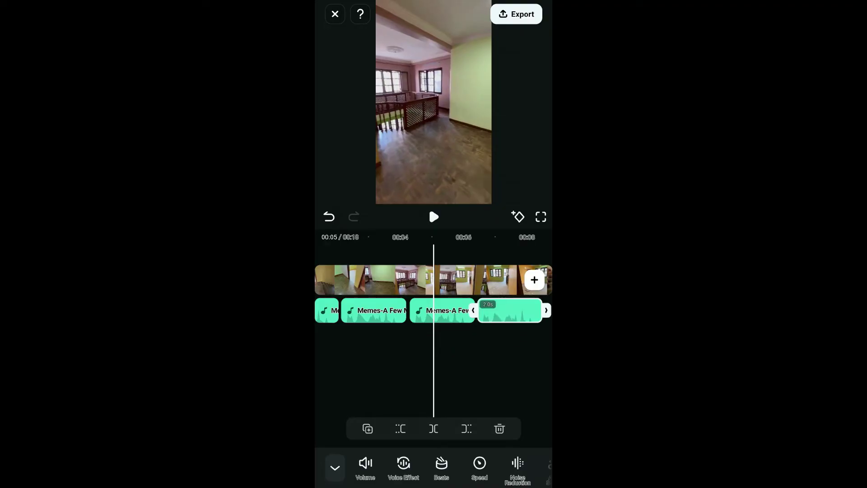
{"action": "left_click_drag", "start_coordinate": [501, 327], "coordinate": [379, 311]}
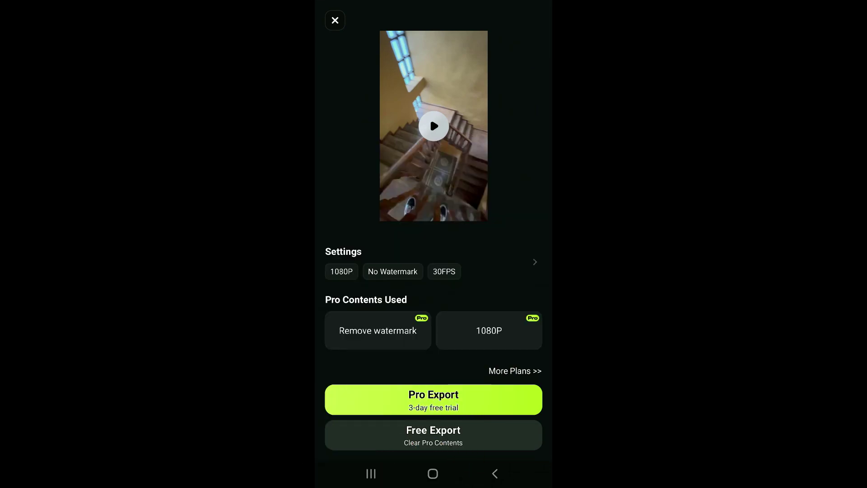
Leave Filmora's export page for the Android home screen
{"action": "left_click", "coordinate": [432, 474]}
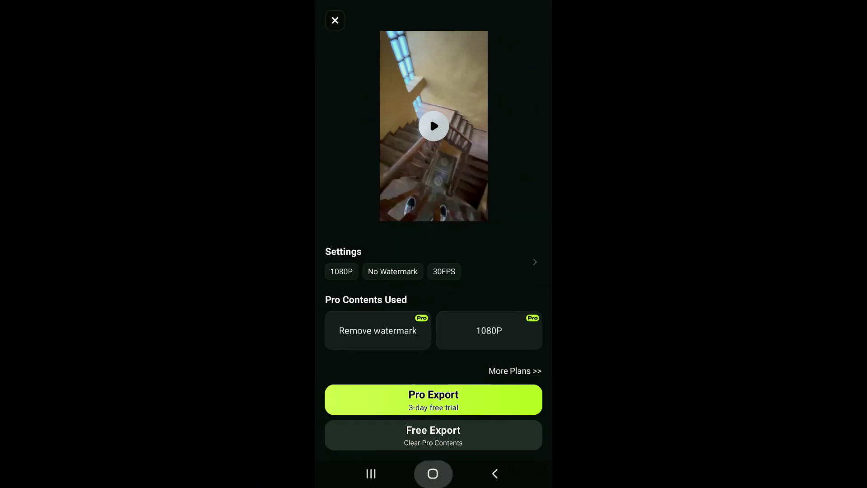